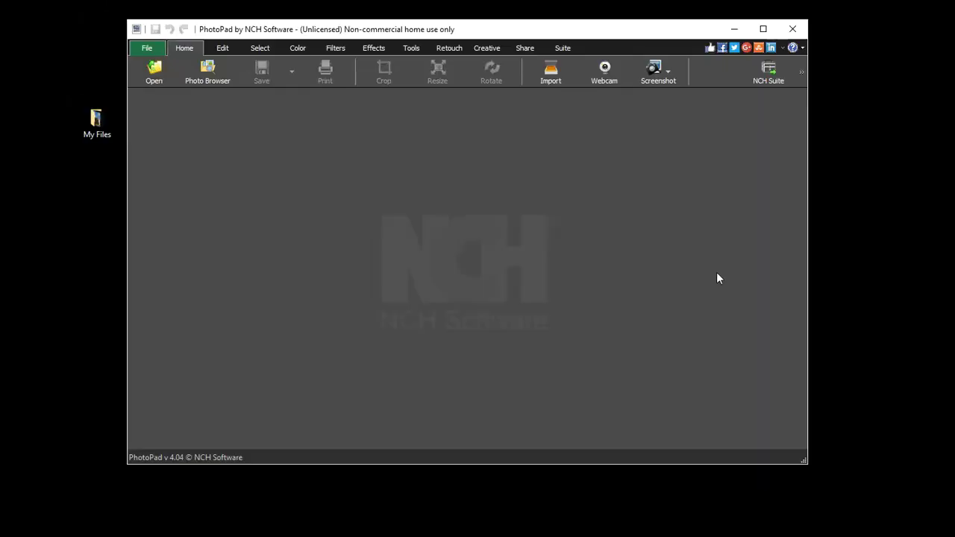
Step: Open the water-splash-photography-lemon.jpg photo and bring up the editing tools
{"action": "left_click", "coordinate": [163, 73]}
{"action": "double_click", "coordinate": [634, 124]}
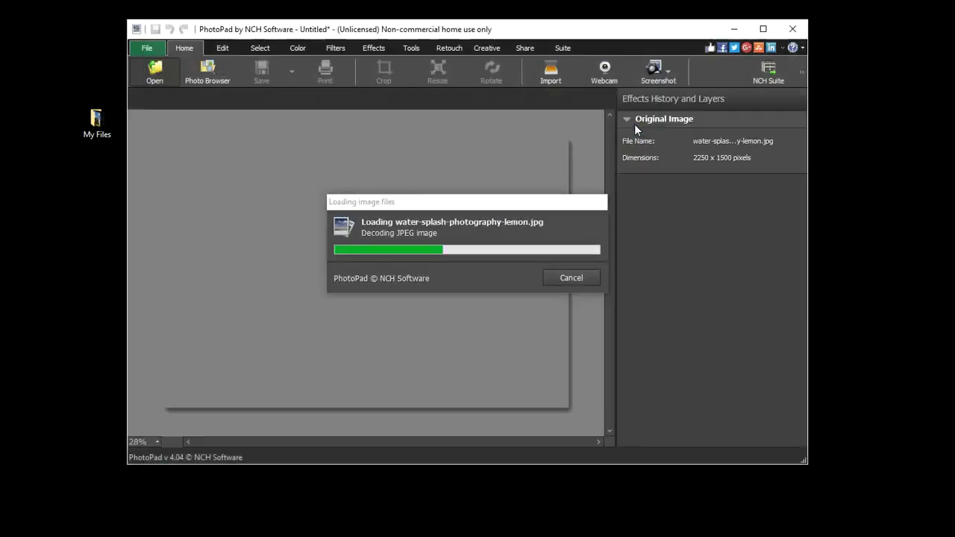
{"action": "left_click", "coordinate": [411, 50]}
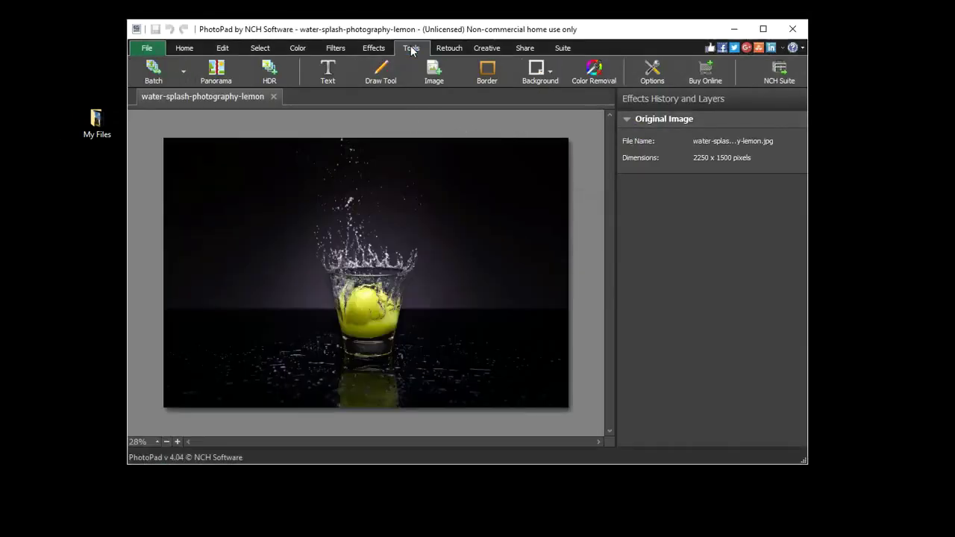
Step: Add a text layer reading 'Splash!' and nudge it over the lemon glass
{"action": "left_click", "coordinate": [330, 75]}
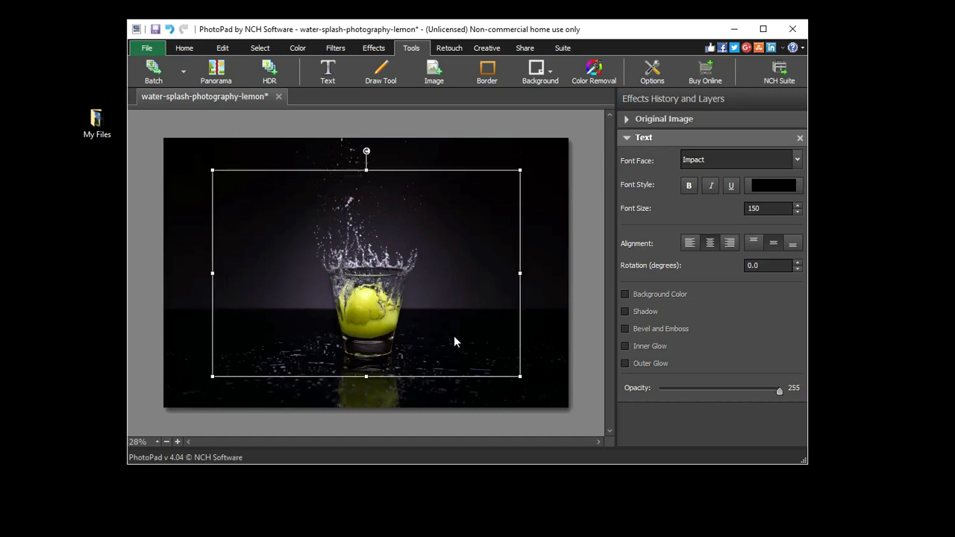
{"action": "type", "text": "S"}
{"action": "type", "text": "plash!"}
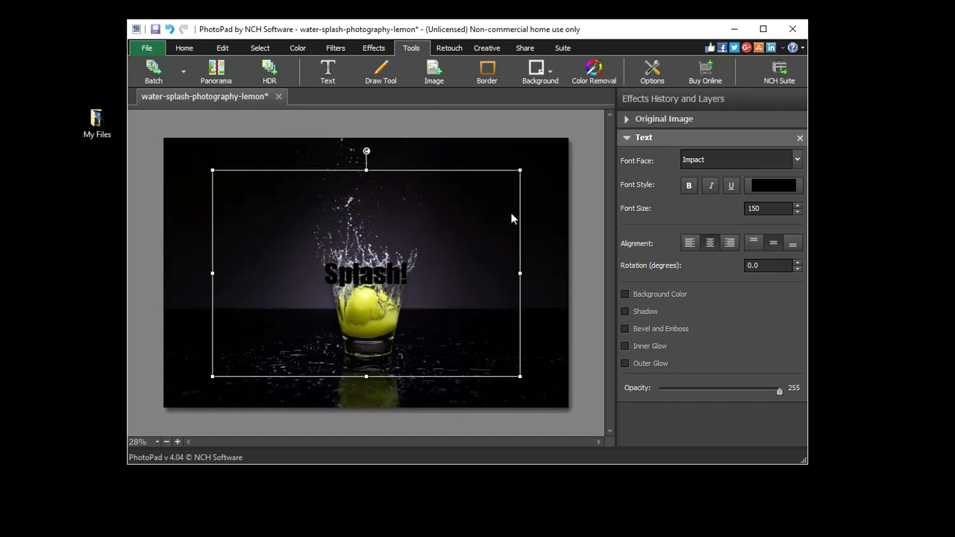
{"action": "mouse_move", "coordinate": [518, 211]}
{"action": "left_mouse_down"}
{"action": "mouse_move", "coordinate": [471, 189]}
{"action": "mouse_move", "coordinate": [558, 182]}
{"action": "mouse_move", "coordinate": [580, 223]}
{"action": "mouse_move", "coordinate": [567, 234]}
{"action": "mouse_move", "coordinate": [523, 227]}
{"action": "left_mouse_up"}
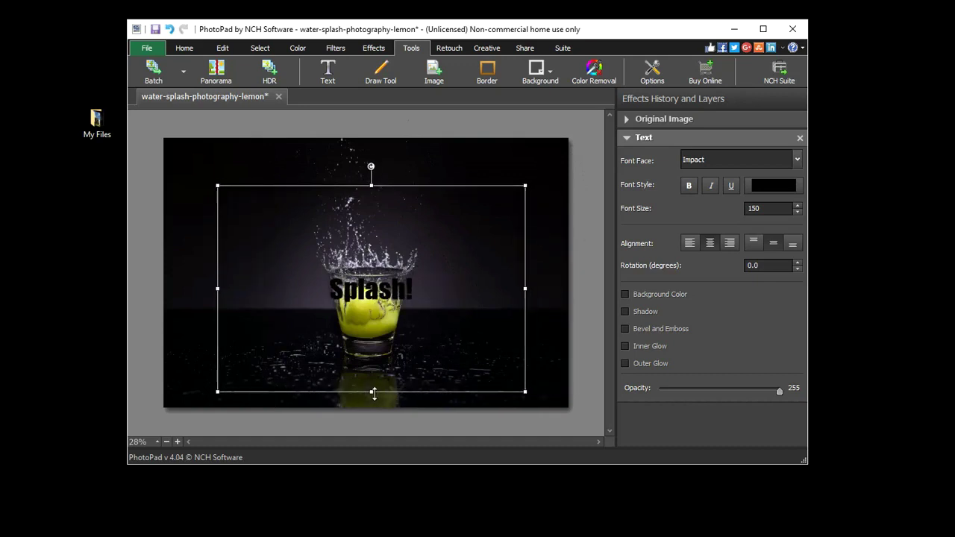
Step: Trim the Splash! text box from the bottom and left, then centre it over the glass
{"action": "left_click_drag", "start_coordinate": [372, 392], "coordinate": [372, 291]}
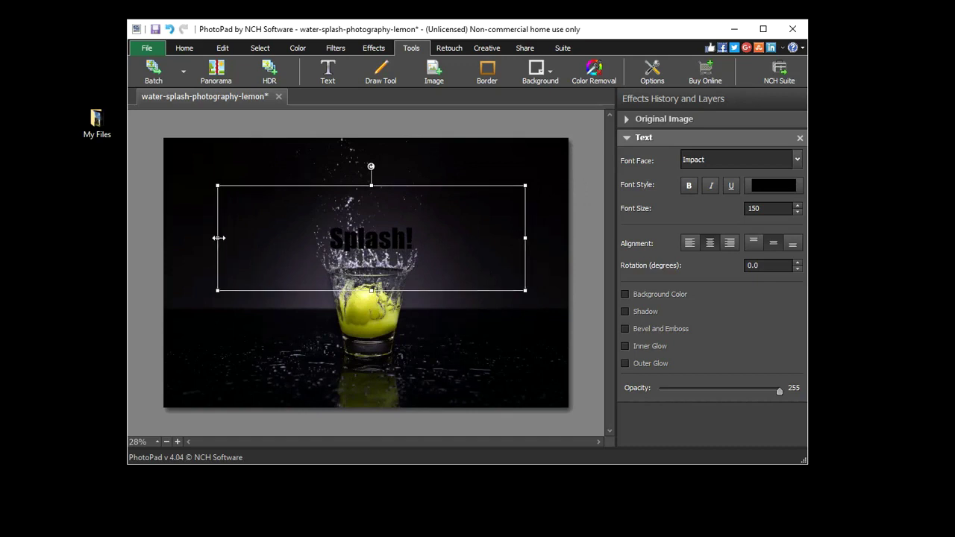
{"action": "left_click_drag", "start_coordinate": [218, 238], "coordinate": [384, 238]}
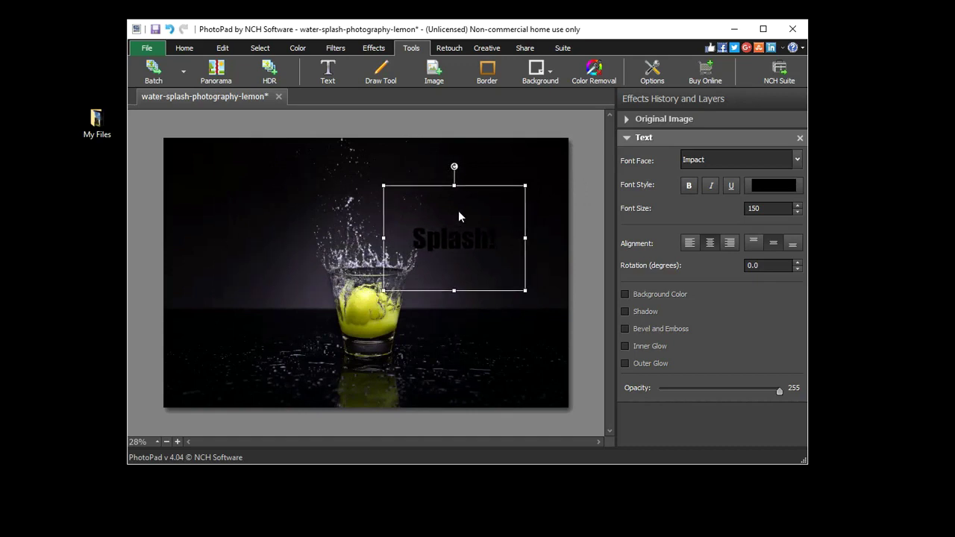
{"action": "left_click_drag", "start_coordinate": [475, 188], "coordinate": [388, 239]}
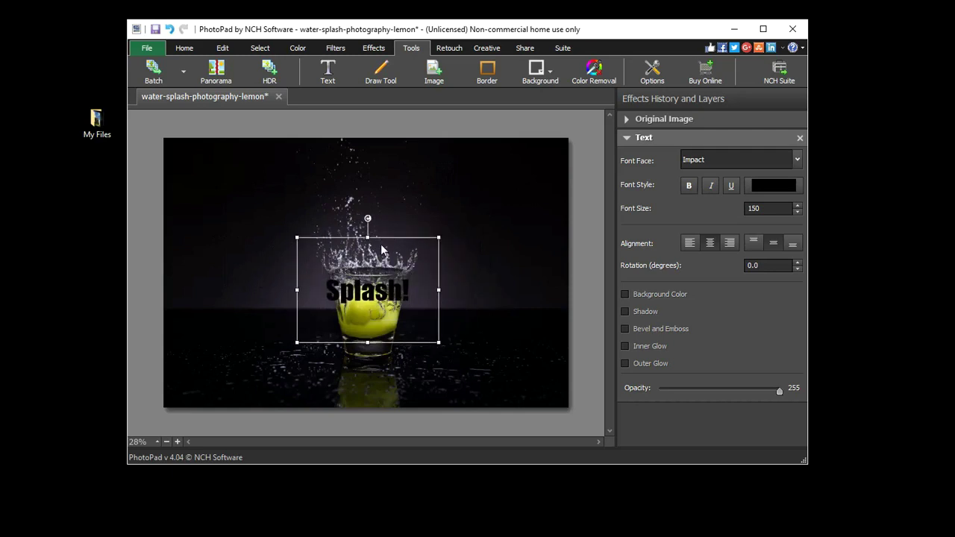
{"action": "left_click_drag", "start_coordinate": [368, 219], "coordinate": [428, 240]}
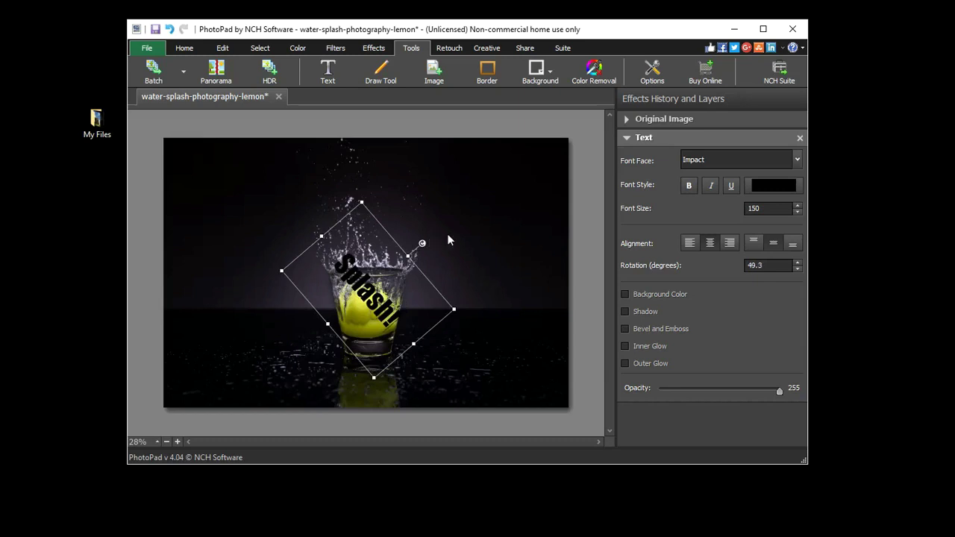
{"action": "left_click_drag", "start_coordinate": [770, 265], "coordinate": [741, 269]}
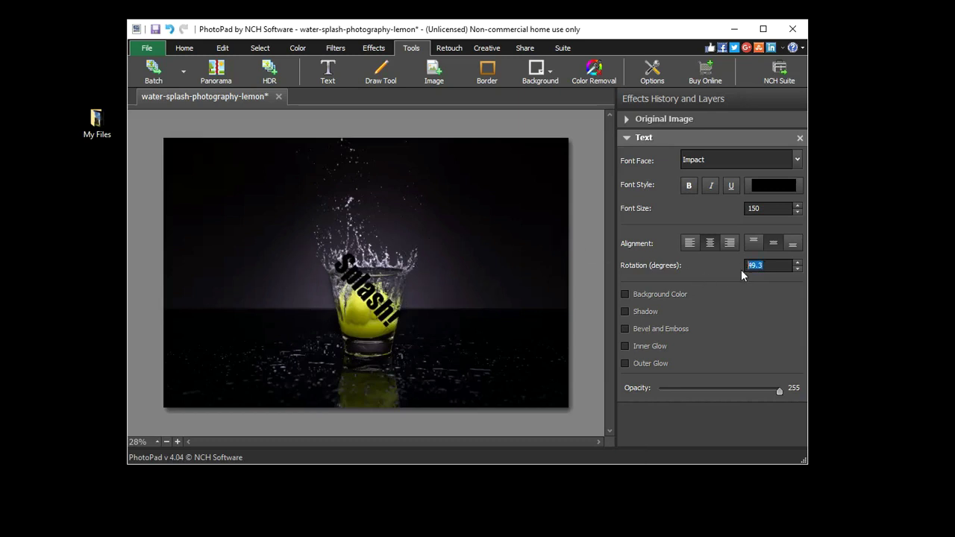
{"action": "type", "text": "90"}
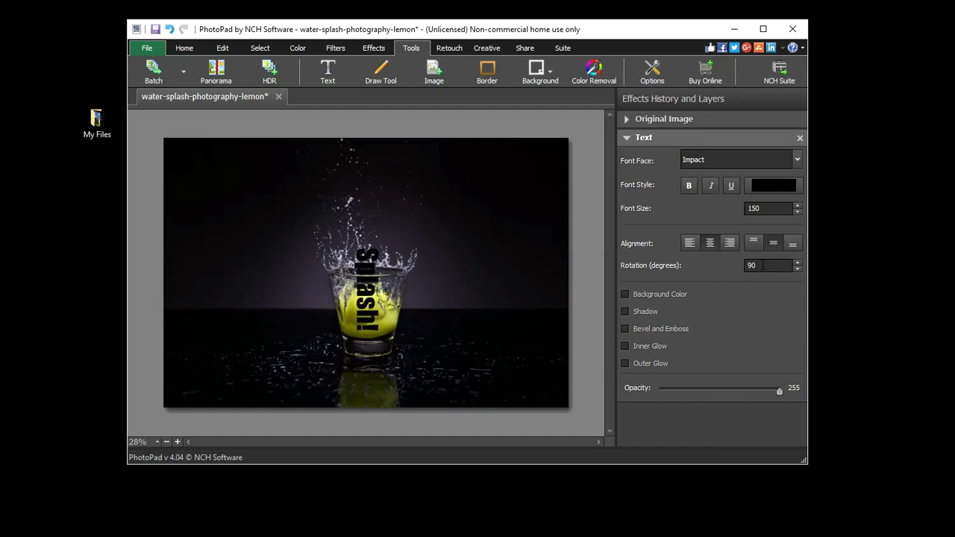
{"action": "type", "text": "0"}
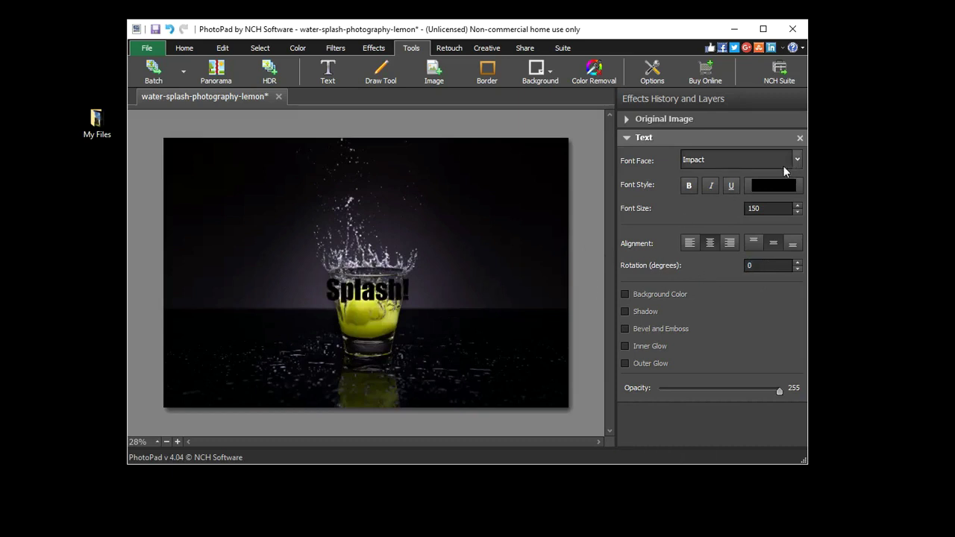
Step: Select the word Splash! and change its font to Kristen ITC
{"action": "left_click", "coordinate": [399, 297]}
{"action": "left_click_drag", "start_coordinate": [412, 290], "coordinate": [325, 291]}
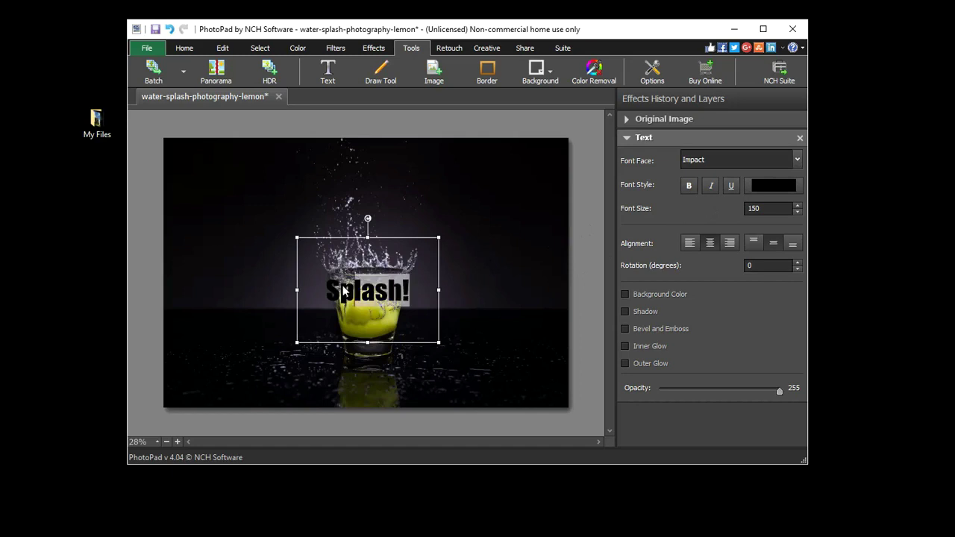
{"action": "left_click", "coordinate": [797, 160]}
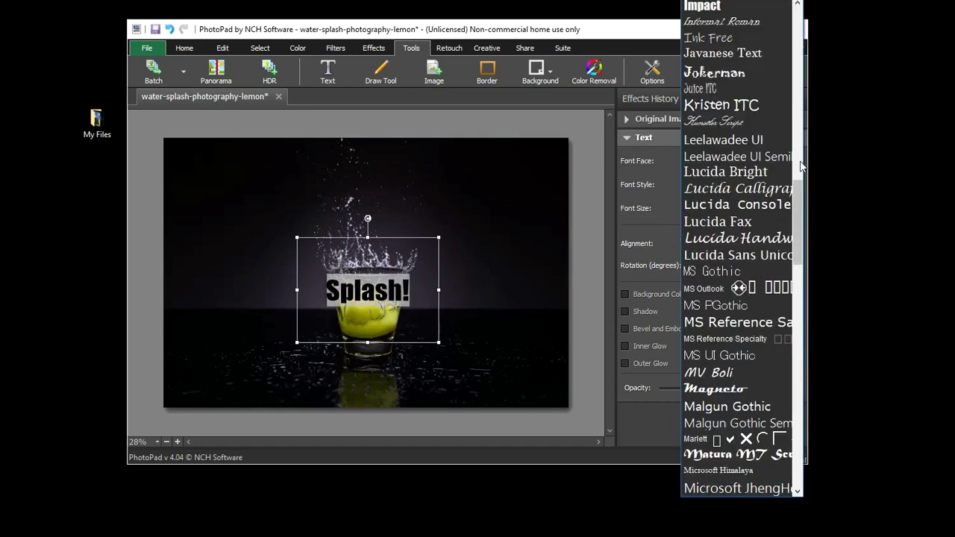
{"action": "left_click", "coordinate": [734, 103]}
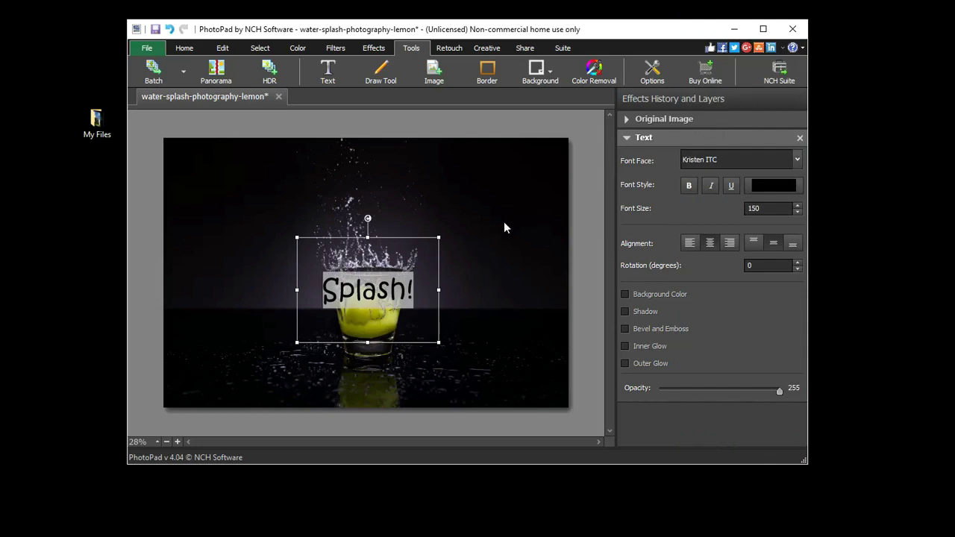
{"action": "left_click", "coordinate": [425, 286]}
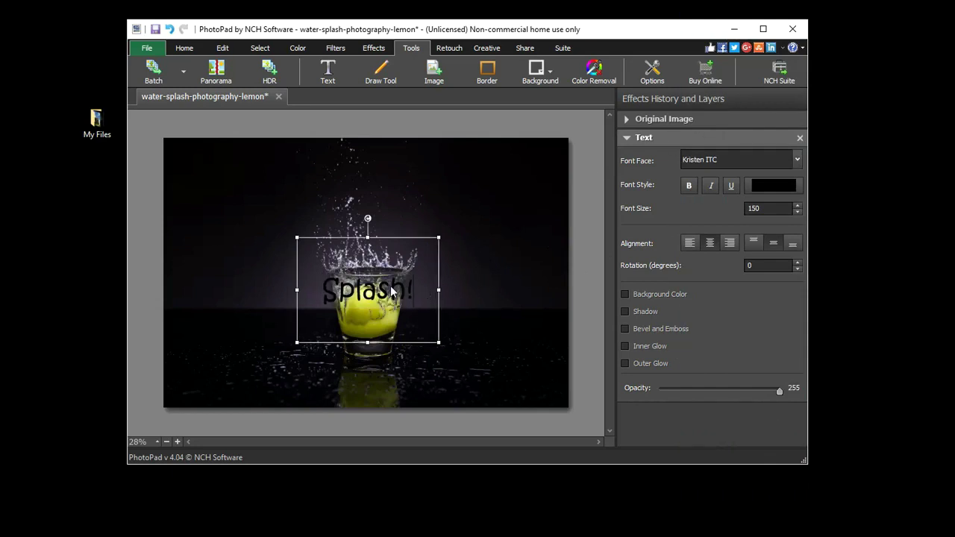
Step: Preview italic and underline on Splash!, leaving only bold on, and open the text colour chooser
{"action": "double_click", "coordinate": [393, 291]}
{"action": "left_click", "coordinate": [688, 186]}
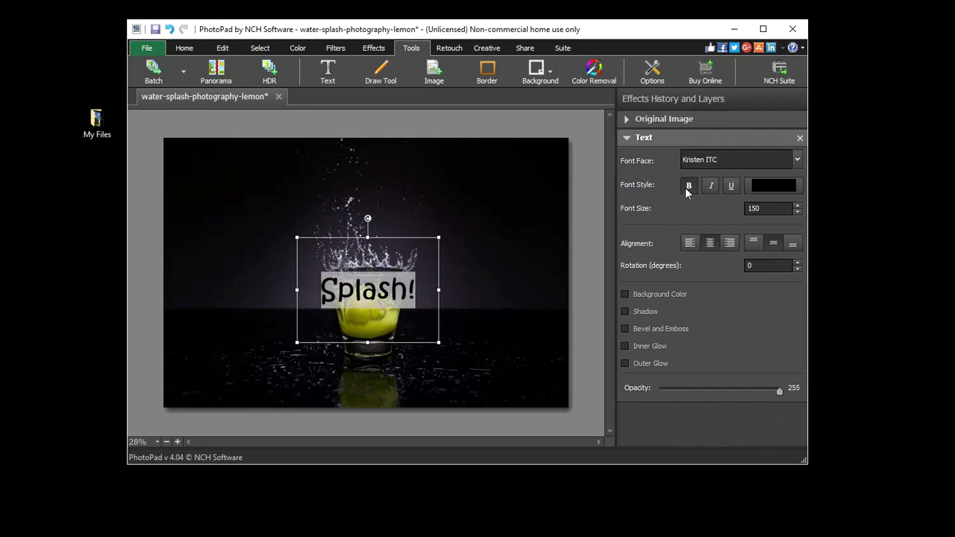
{"action": "left_click", "coordinate": [710, 188]}
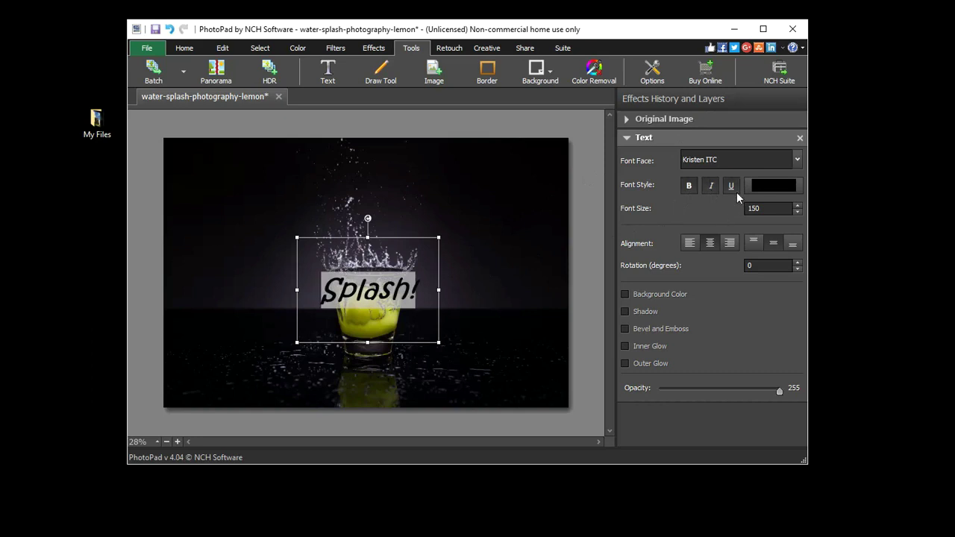
{"action": "left_click", "coordinate": [736, 191]}
{"action": "left_click", "coordinate": [726, 190]}
{"action": "left_click", "coordinate": [711, 189]}
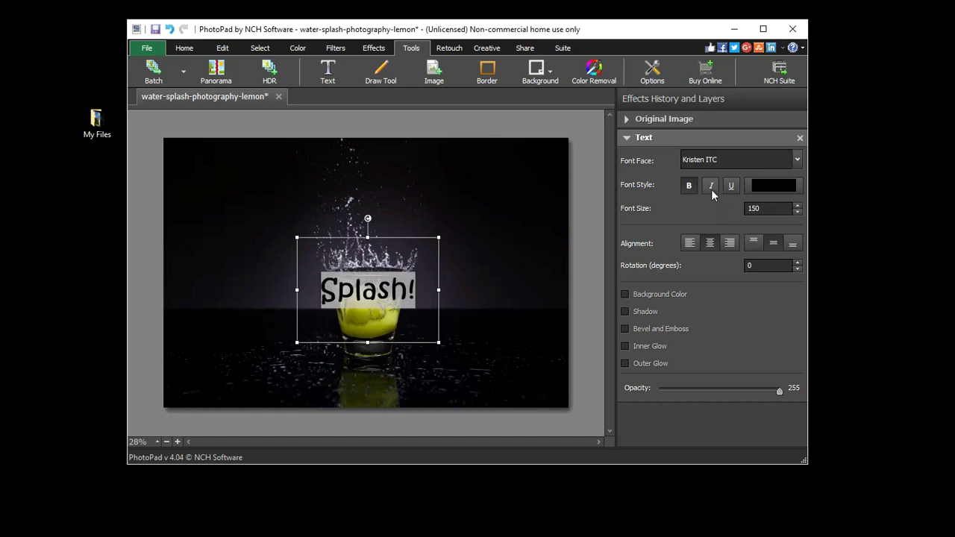
{"action": "left_click", "coordinate": [758, 190]}
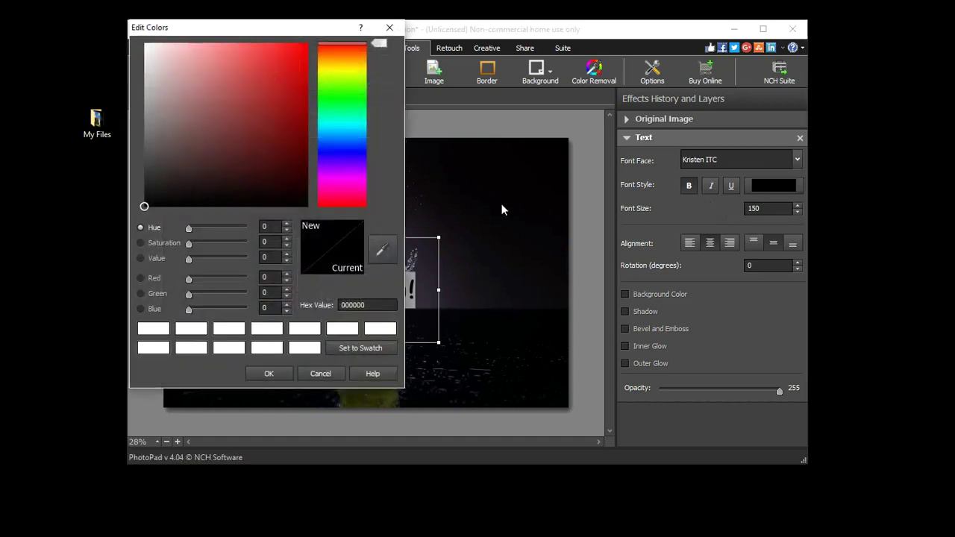
Step: Make the Splash! text white (ffffff) and set its font size to 200
{"action": "left_click_drag", "start_coordinate": [174, 63], "coordinate": [144, 43]}
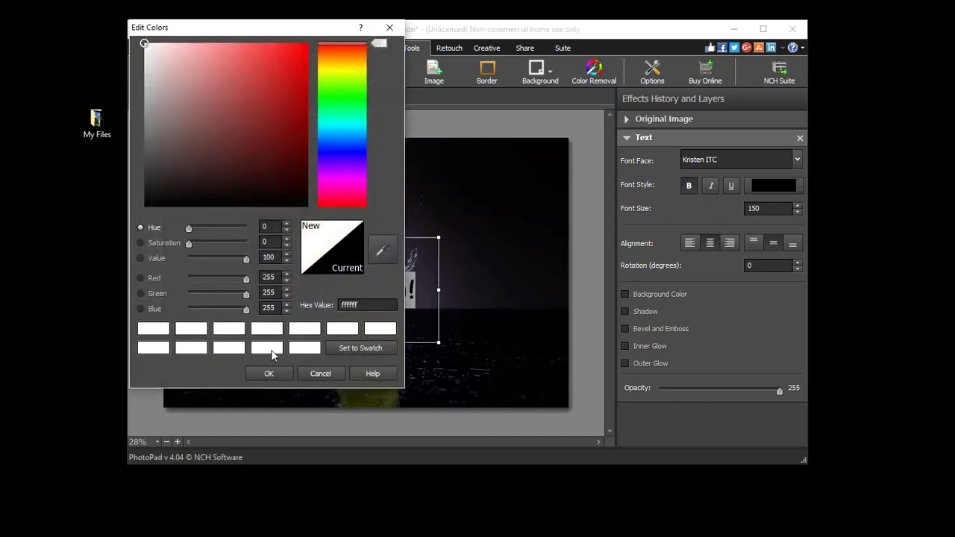
{"action": "left_click", "coordinate": [270, 373]}
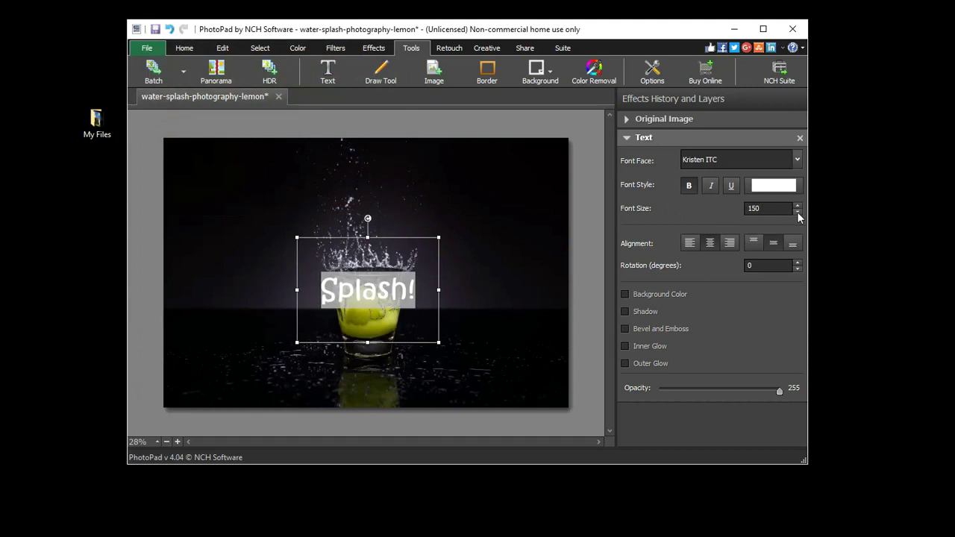
{"action": "left_click_drag", "start_coordinate": [768, 209], "coordinate": [738, 211]}
{"action": "type", "text": "20"}
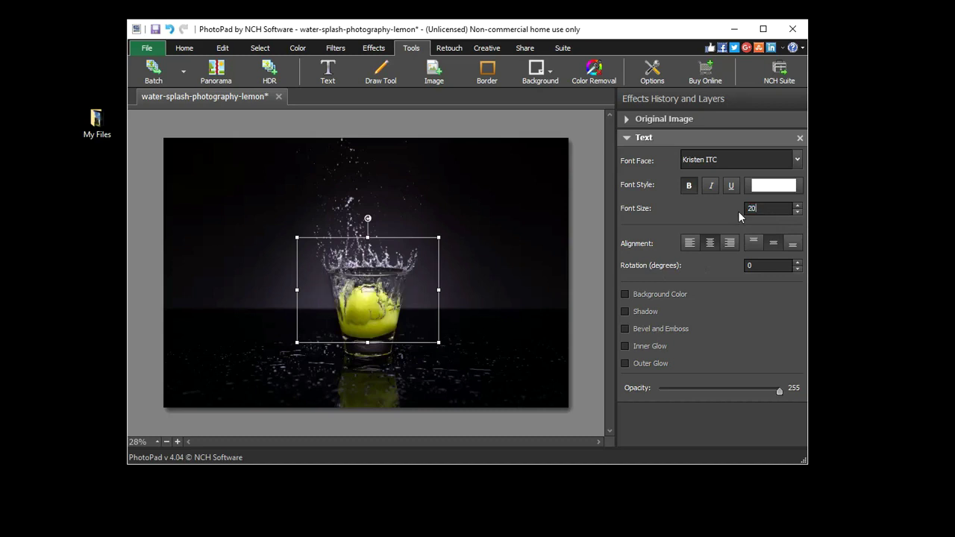
{"action": "type", "text": "0"}
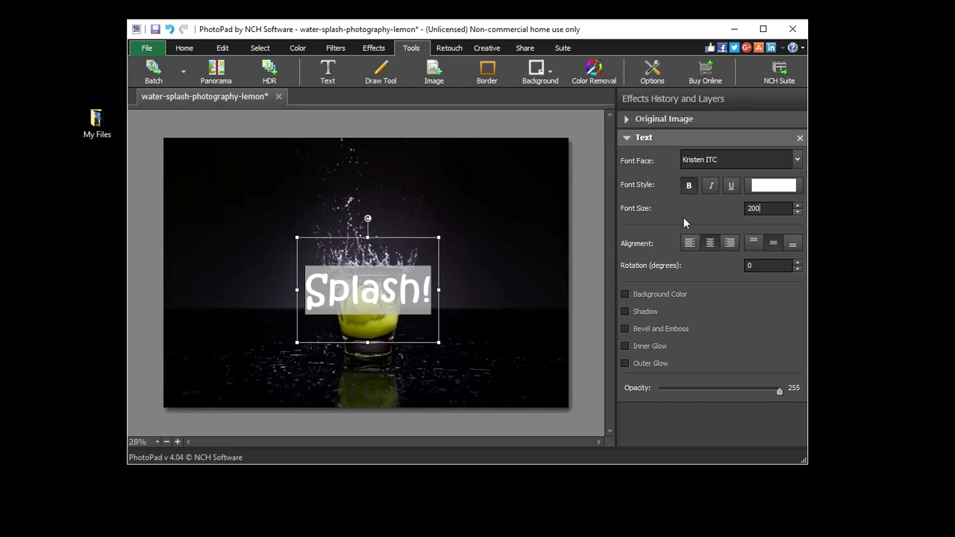
Step: Cycle through the alignment options, ending with Splash! right-aligned at the bottom of its box
{"action": "left_click", "coordinate": [690, 242]}
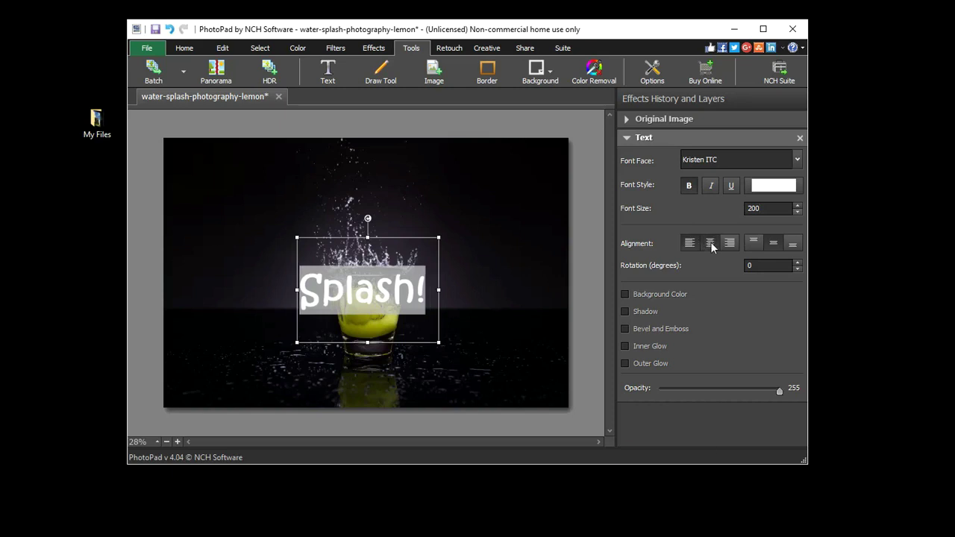
{"action": "left_click", "coordinate": [710, 242]}
{"action": "left_click", "coordinate": [733, 245]}
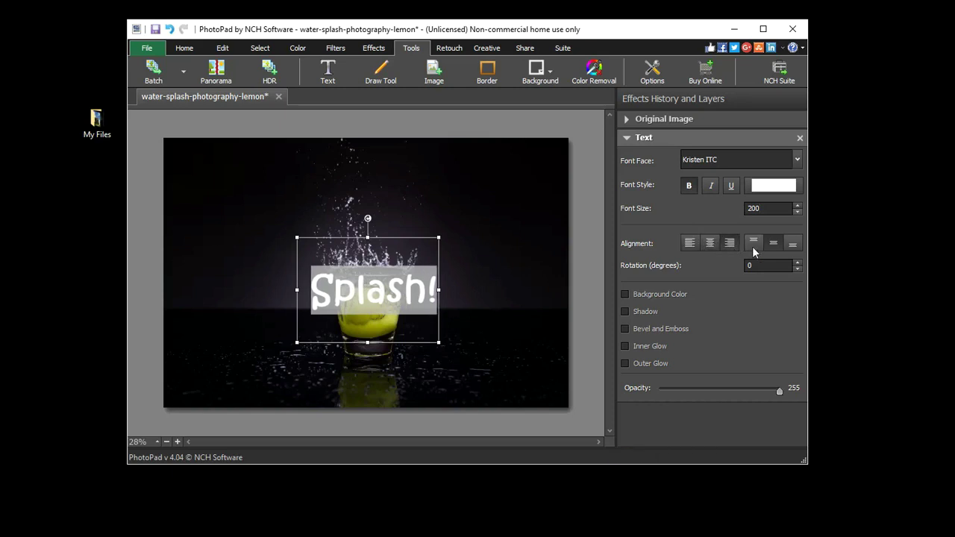
{"action": "left_click", "coordinate": [752, 247]}
{"action": "left_click", "coordinate": [771, 244]}
{"action": "left_click", "coordinate": [792, 246]}
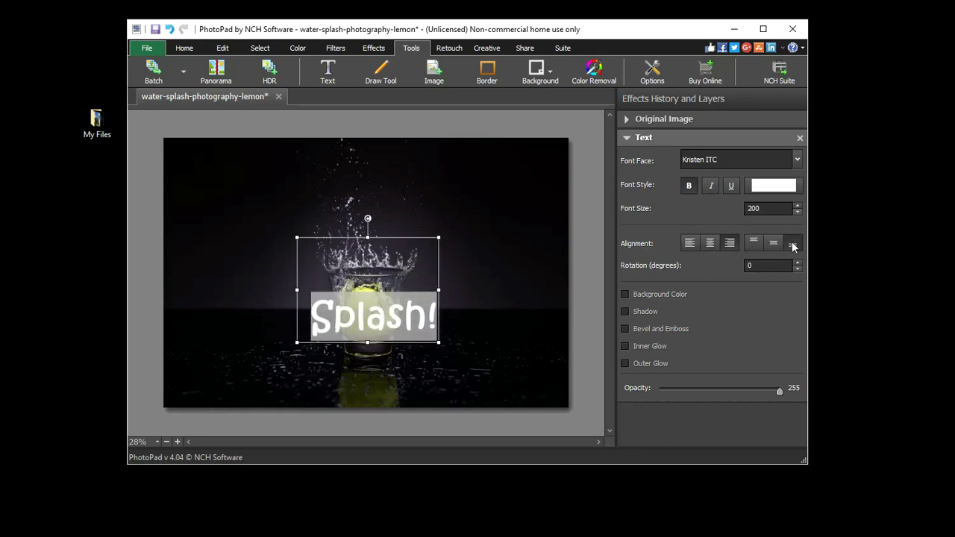
{"action": "left_click", "coordinate": [625, 295]}
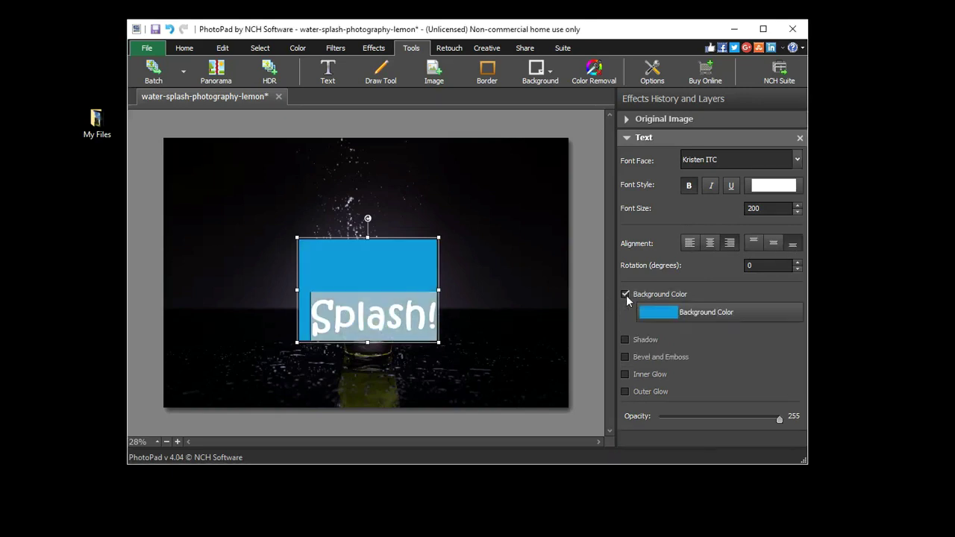
{"action": "left_click", "coordinate": [537, 296]}
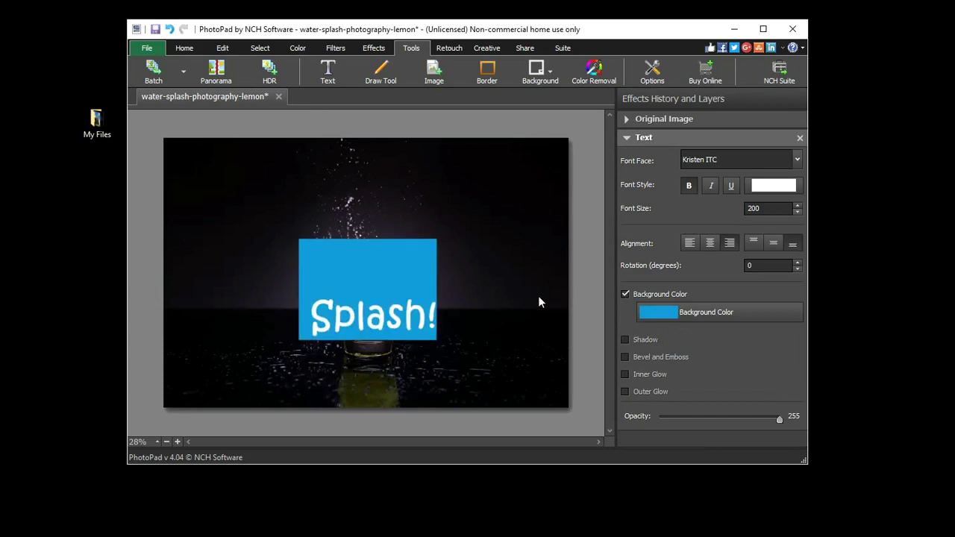
{"action": "left_click", "coordinate": [651, 317]}
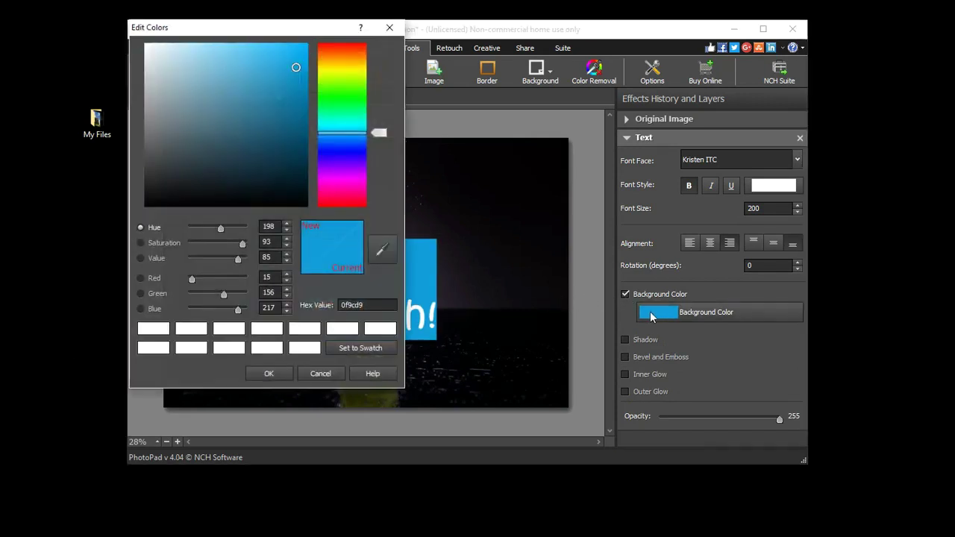
{"action": "left_click", "coordinate": [332, 98]}
{"action": "left_click", "coordinate": [272, 373]}
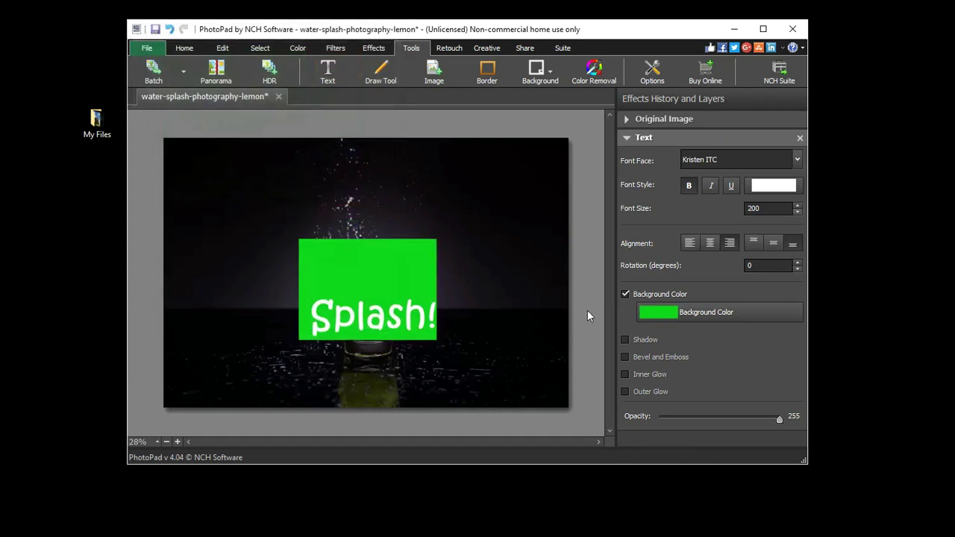
{"action": "left_click", "coordinate": [626, 294]}
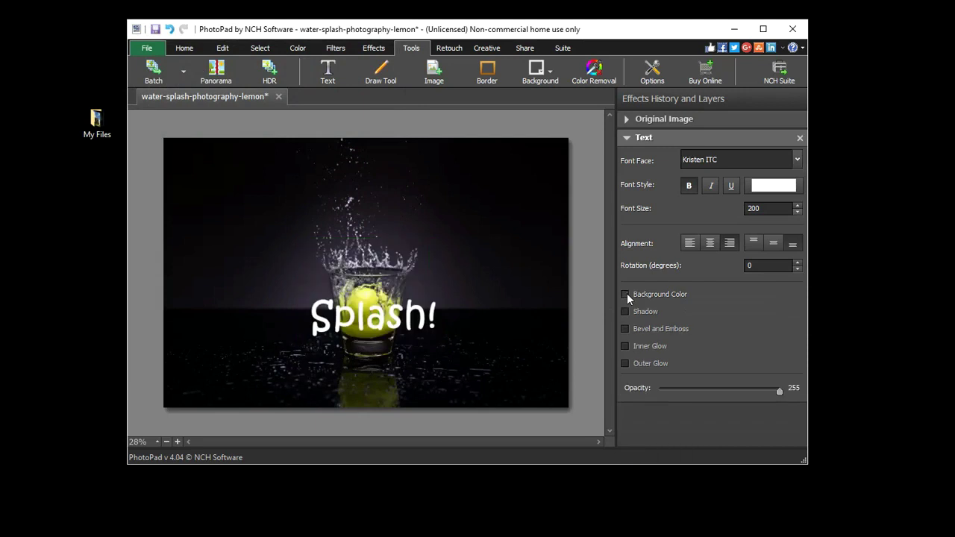
{"action": "left_click", "coordinate": [625, 311]}
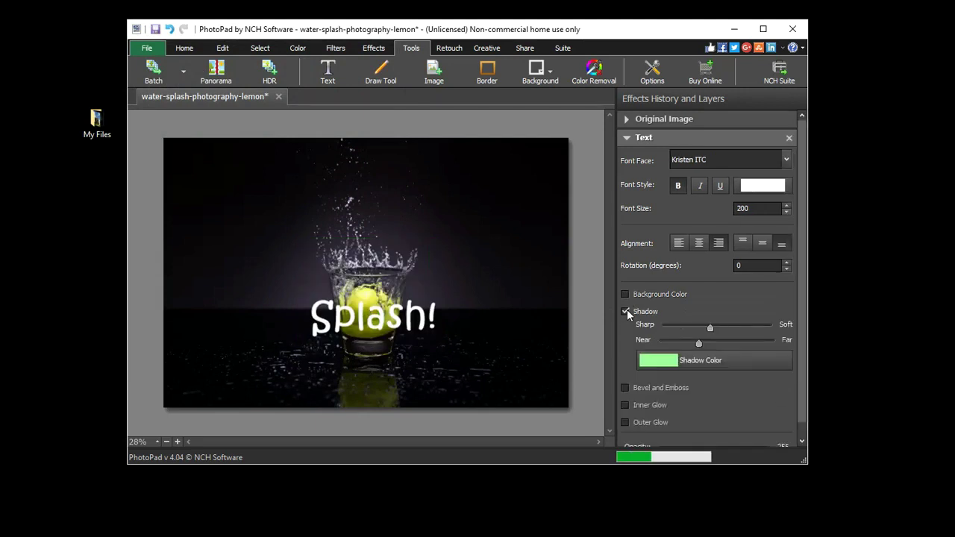
{"action": "left_click", "coordinate": [659, 359]}
{"action": "left_click_drag", "start_coordinate": [288, 164], "coordinate": [146, 206]}
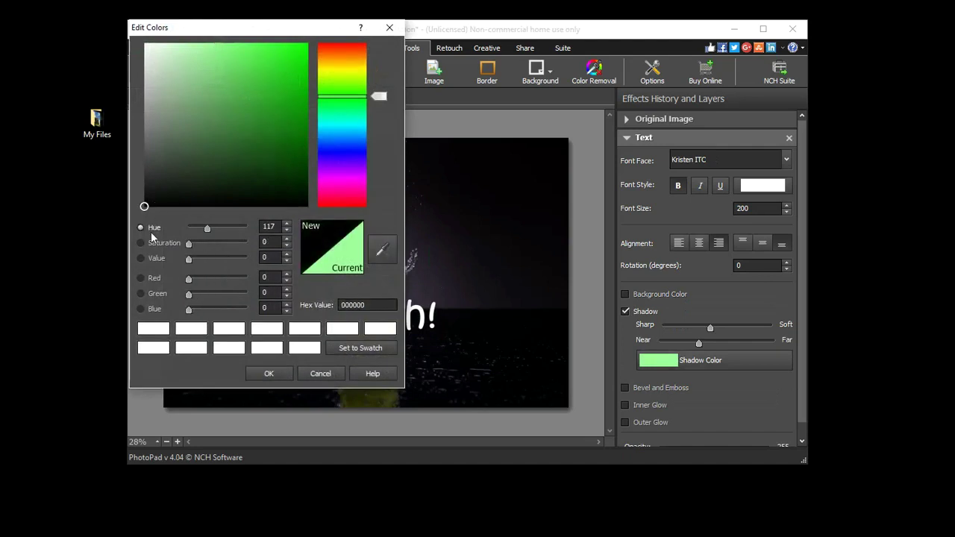
{"action": "left_click", "coordinate": [269, 373]}
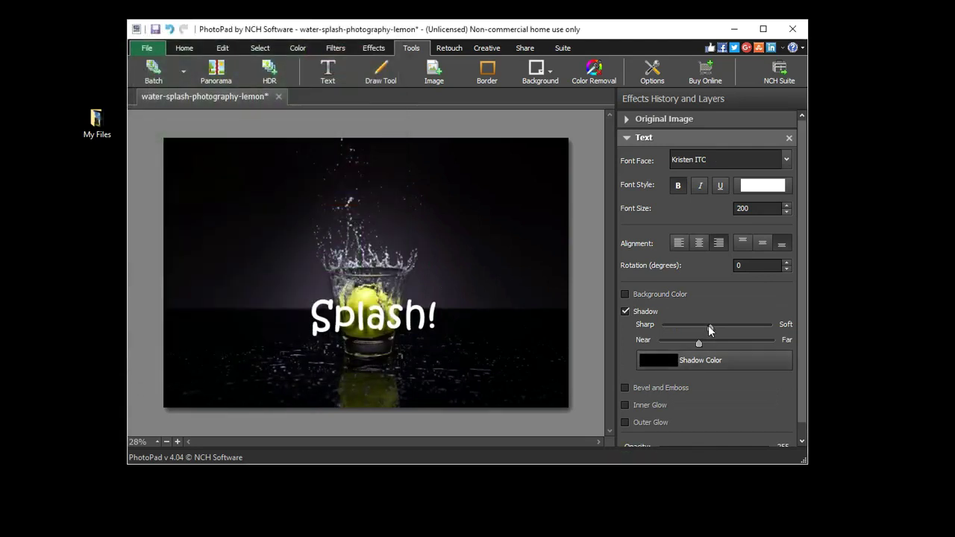
{"action": "mouse_move", "coordinate": [709, 328]}
{"action": "left_mouse_down"}
{"action": "mouse_move", "coordinate": [678, 328]}
{"action": "mouse_move", "coordinate": [730, 343]}
{"action": "left_mouse_up"}
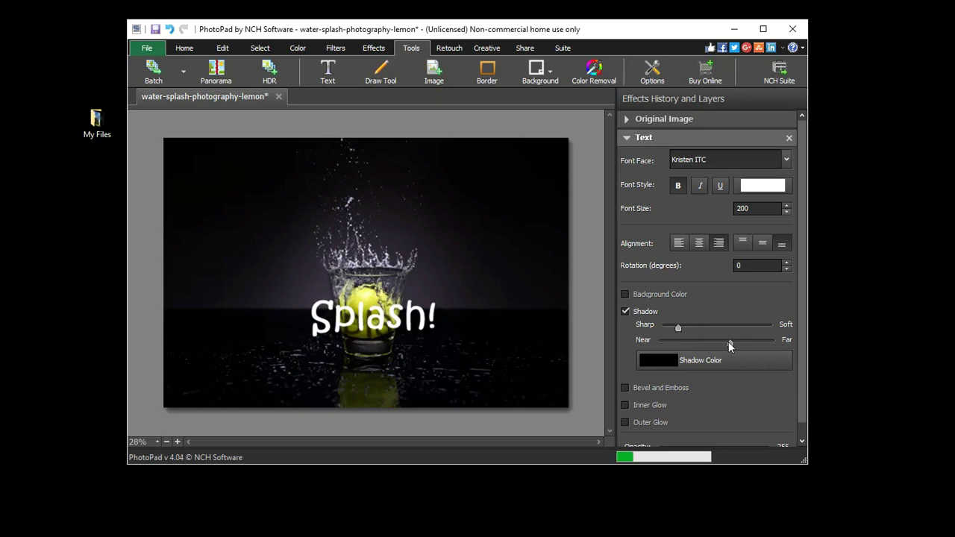
{"action": "left_click", "coordinate": [625, 311]}
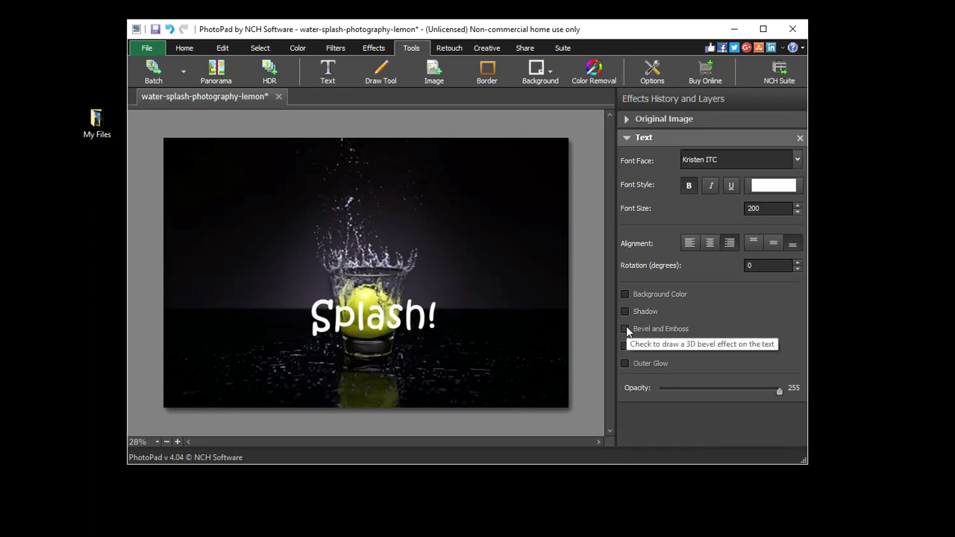
{"action": "left_click", "coordinate": [625, 329]}
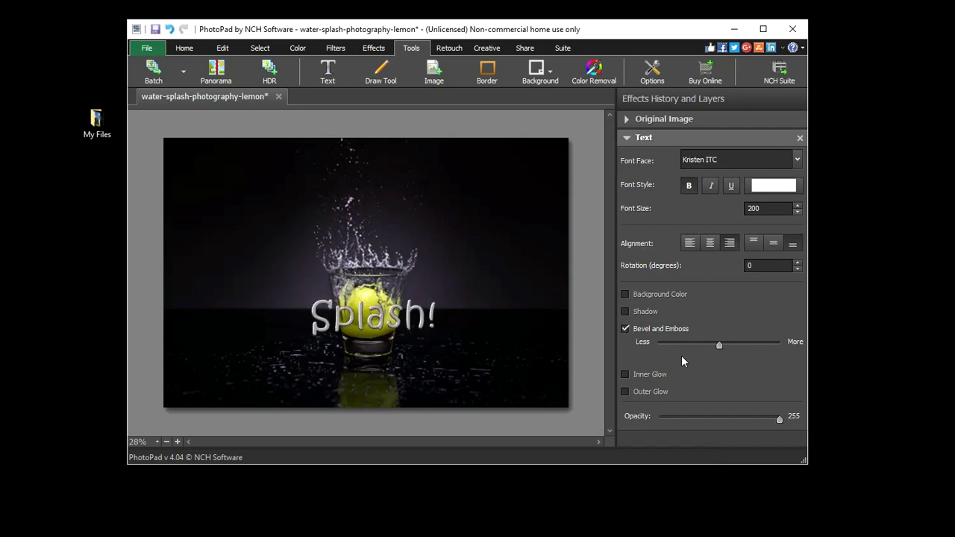
{"action": "left_click", "coordinate": [624, 329]}
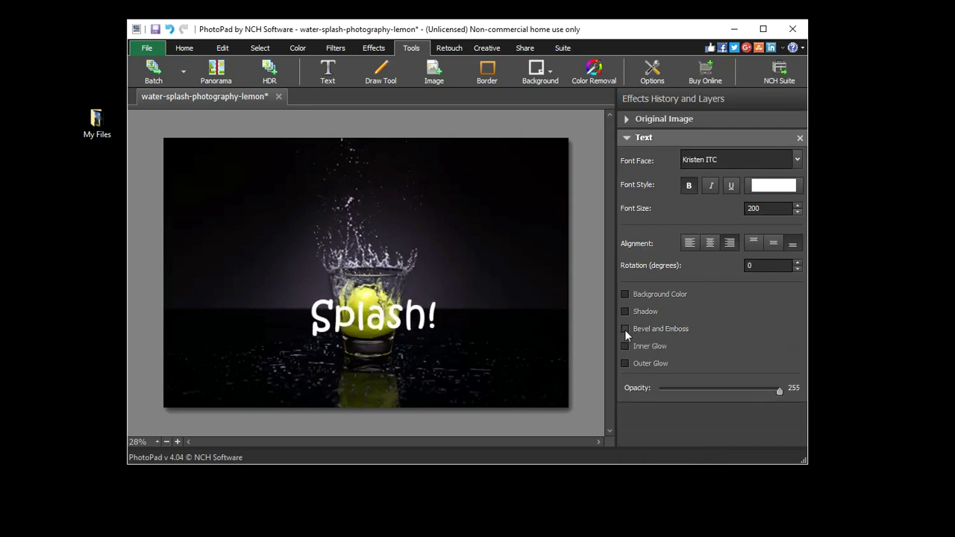
Step: Try a black inner glow at near-maximum strength on Splash!, then turn it off
{"action": "left_click", "coordinate": [625, 347]}
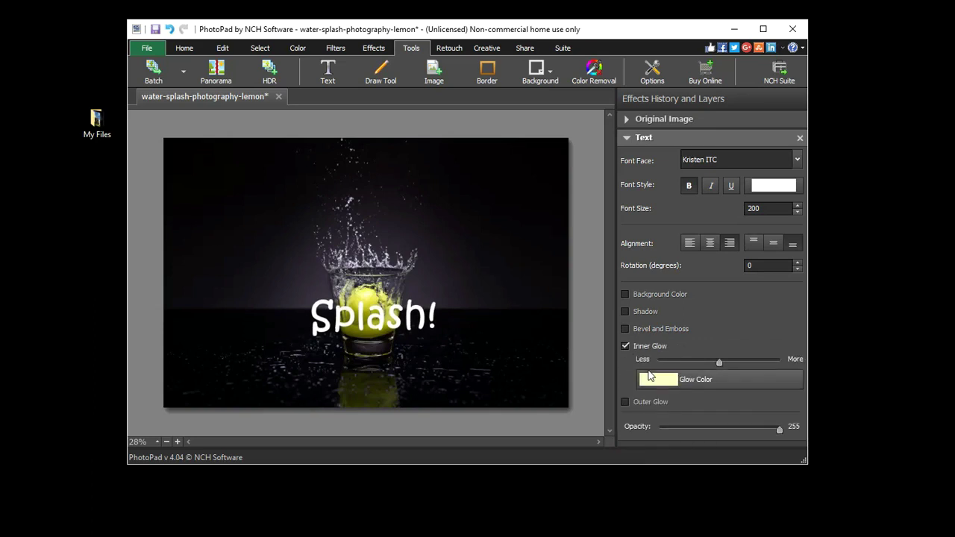
{"action": "left_click", "coordinate": [694, 378]}
{"action": "left_click_drag", "start_coordinate": [286, 162], "coordinate": [149, 216]}
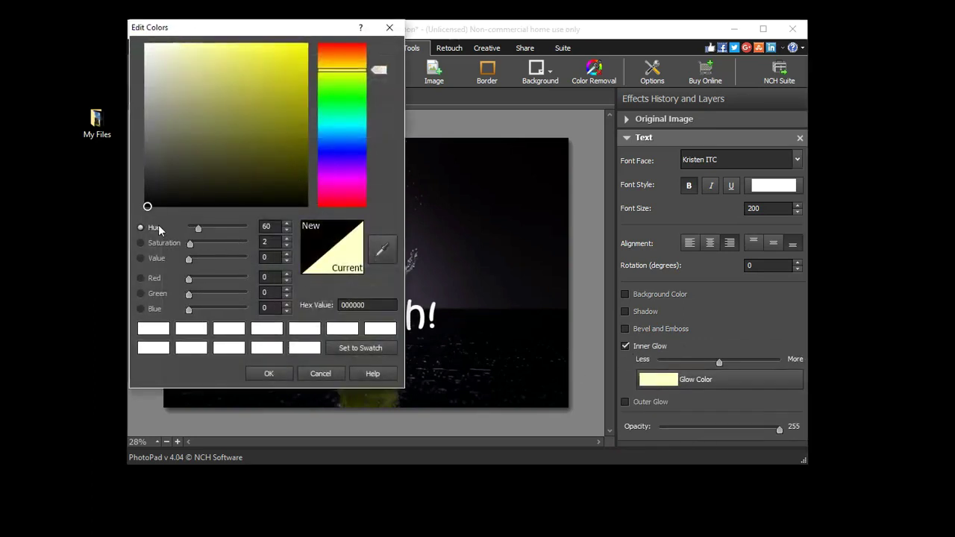
{"action": "left_click", "coordinate": [268, 373]}
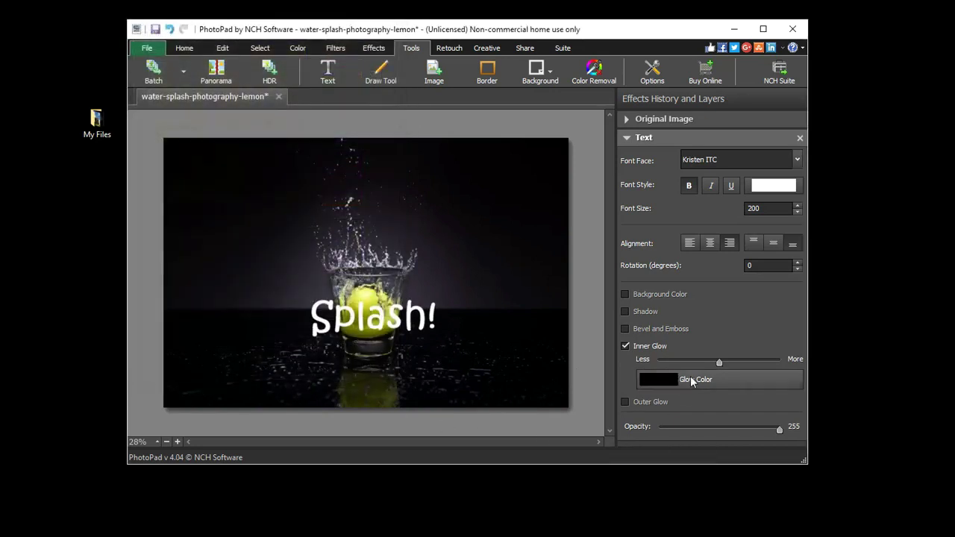
{"action": "left_click_drag", "start_coordinate": [716, 363], "coordinate": [769, 366]}
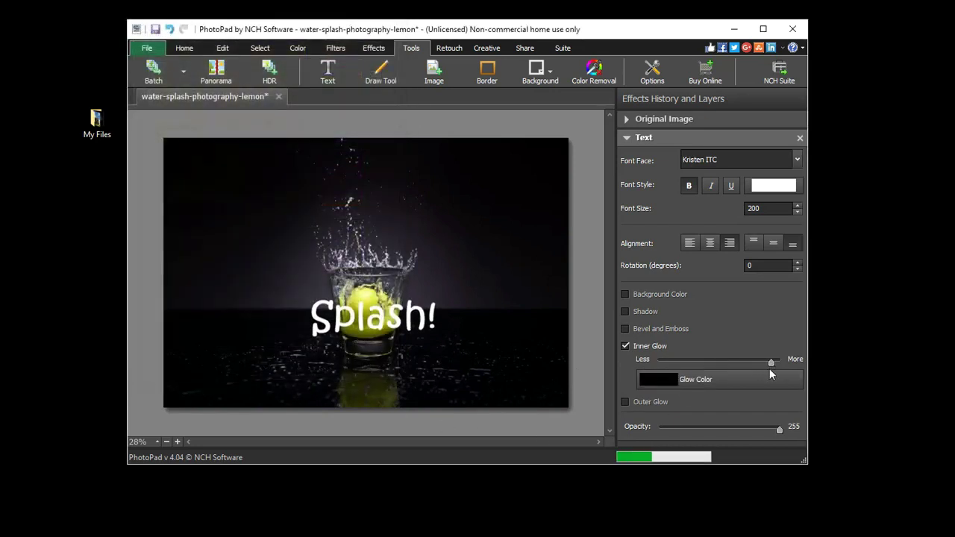
{"action": "left_click", "coordinate": [625, 346]}
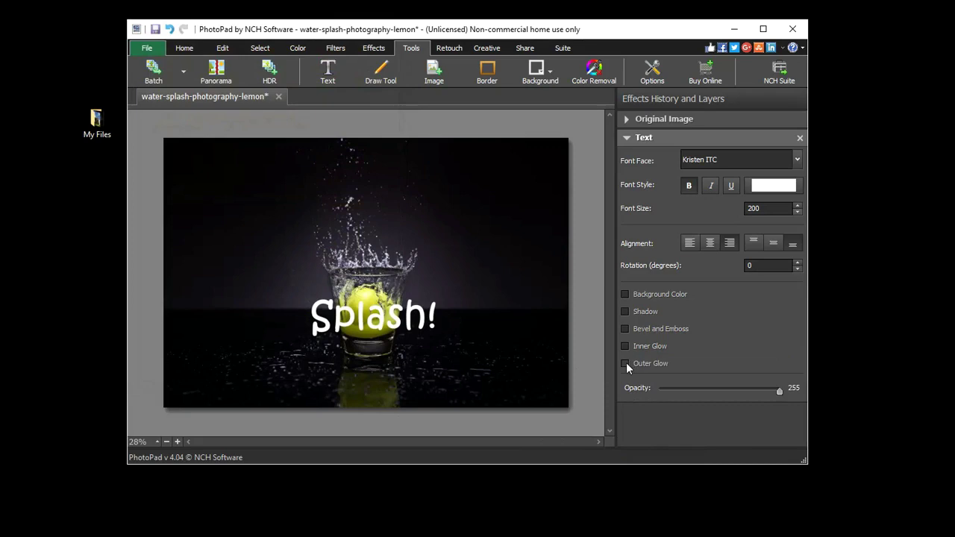
Step: Try an olive-yellow outer glow on Splash!, then remove it
{"action": "left_click", "coordinate": [625, 363]}
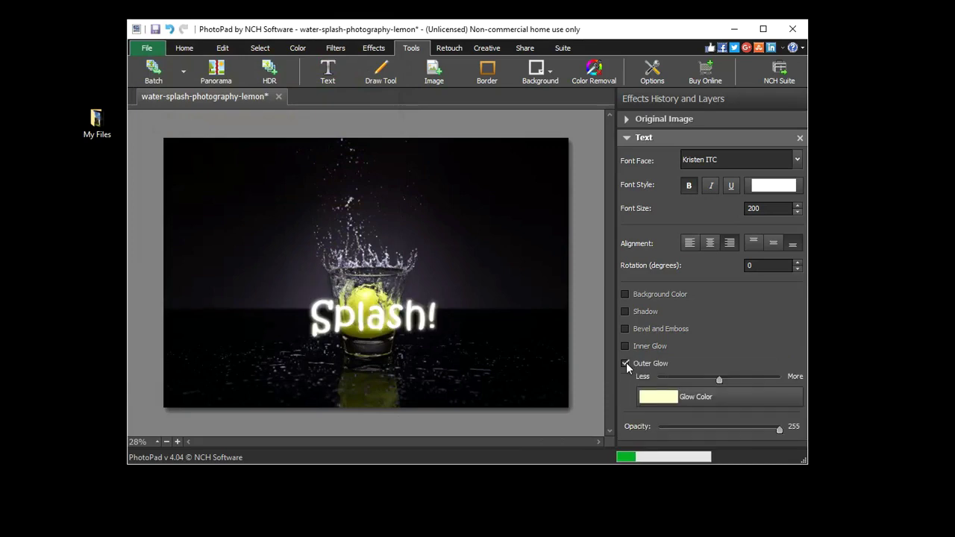
{"action": "left_click", "coordinate": [677, 398]}
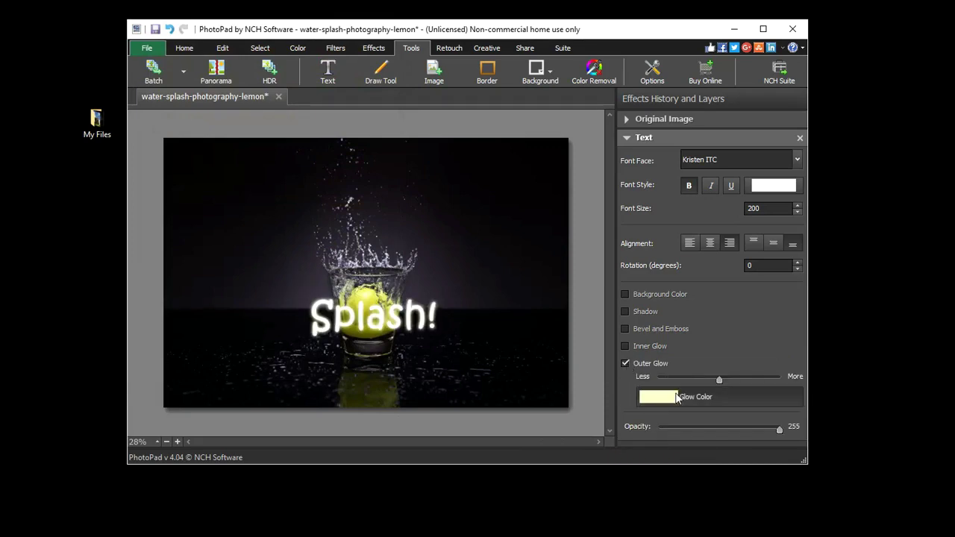
{"action": "left_click_drag", "start_coordinate": [246, 167], "coordinate": [308, 101]}
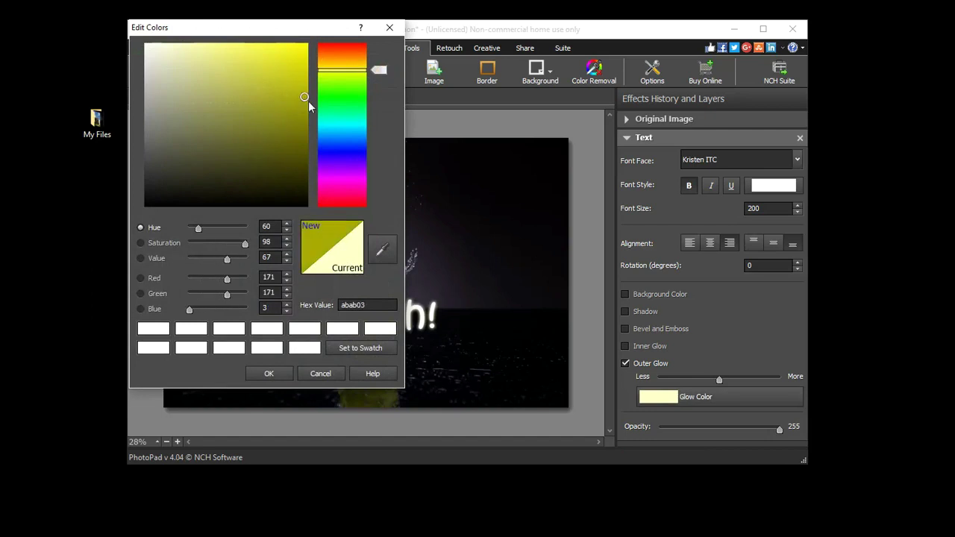
{"action": "left_click", "coordinate": [287, 379]}
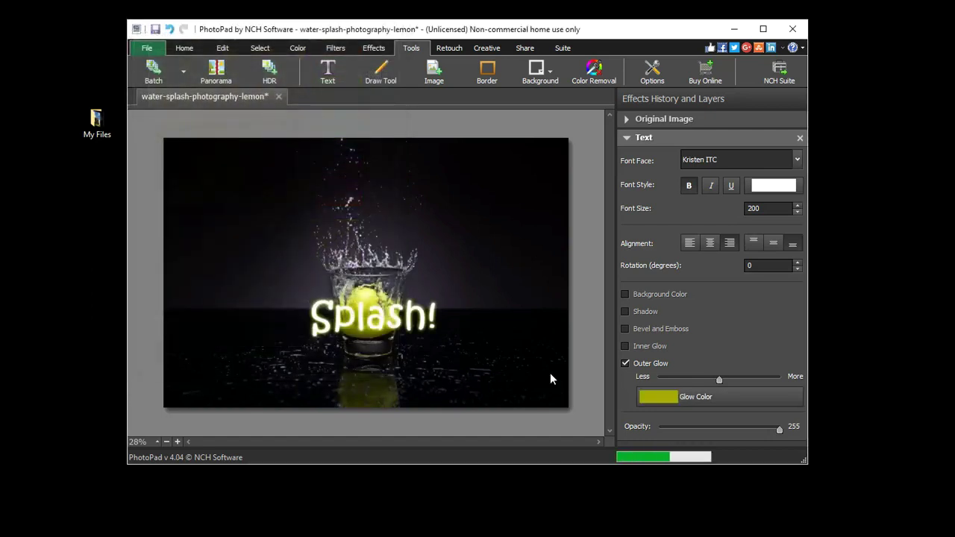
{"action": "left_click", "coordinate": [624, 364]}
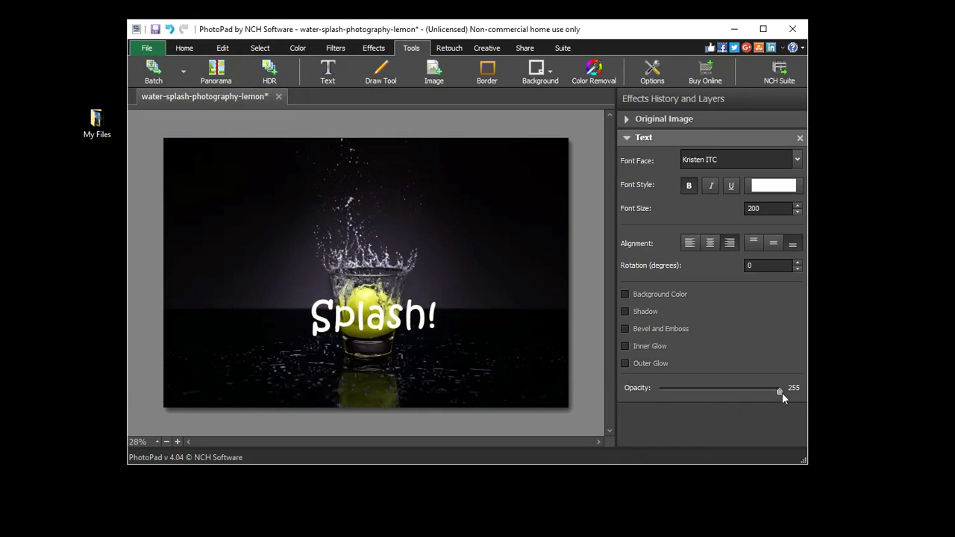
Step: Lower the Splash! opacity to about 87, then raise it back to about 194
{"action": "mouse_move", "coordinate": [780, 391]}
{"action": "left_mouse_down"}
{"action": "mouse_move", "coordinate": [681, 391]}
{"action": "mouse_move", "coordinate": [699, 392]}
{"action": "left_mouse_up"}
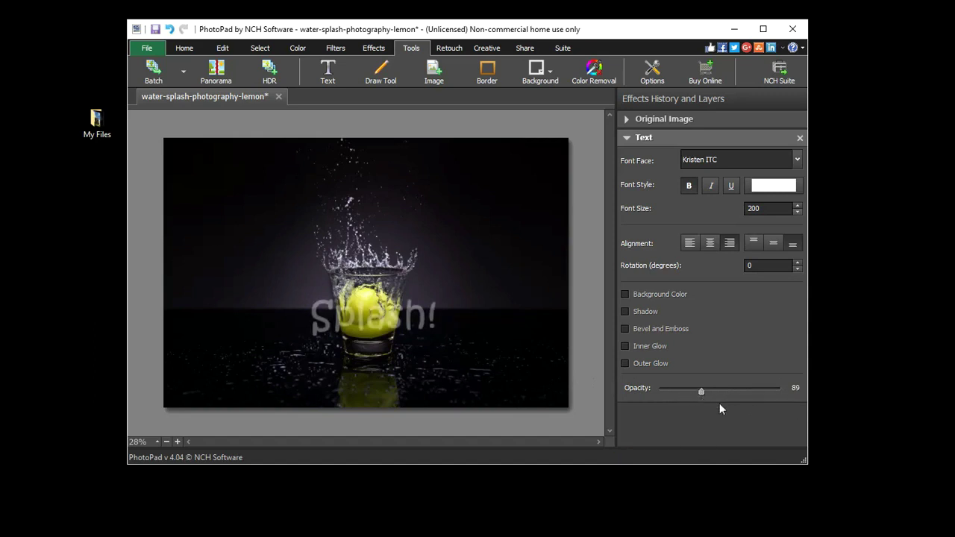
{"action": "left_click_drag", "start_coordinate": [701, 391], "coordinate": [751, 392]}
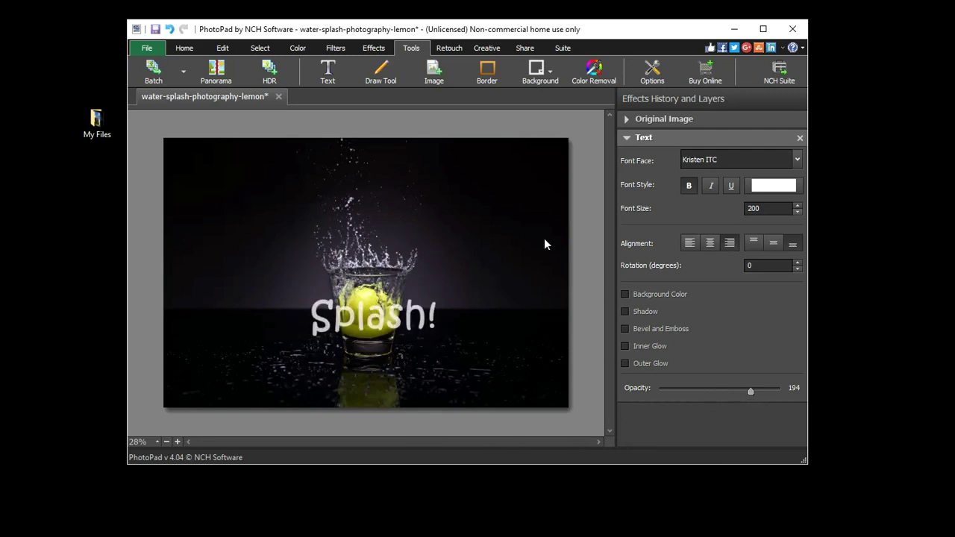
{"action": "left_click", "coordinate": [627, 138]}
Step: Add a second black 'Splash!' text layer just above the white one
{"action": "left_click", "coordinate": [327, 72]}
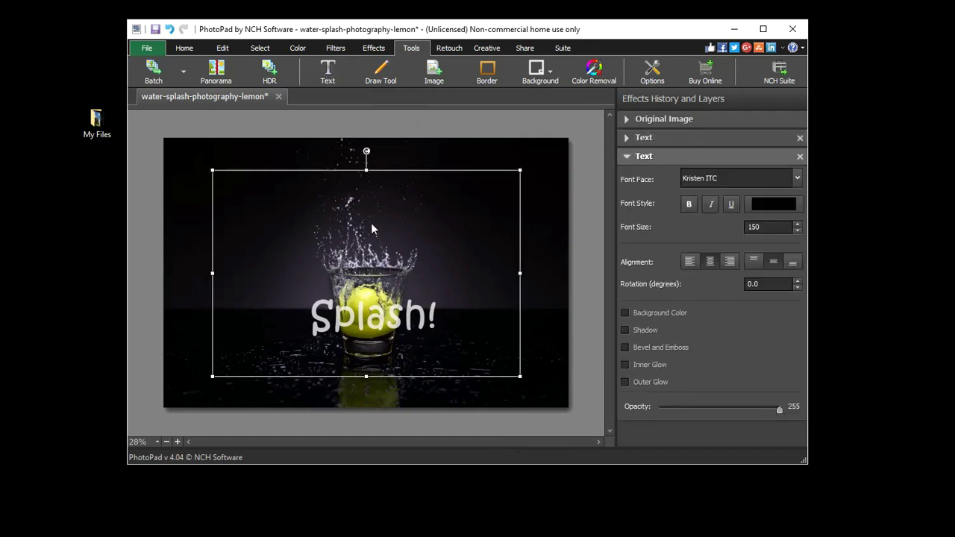
{"action": "type", "text": "Splash!"}
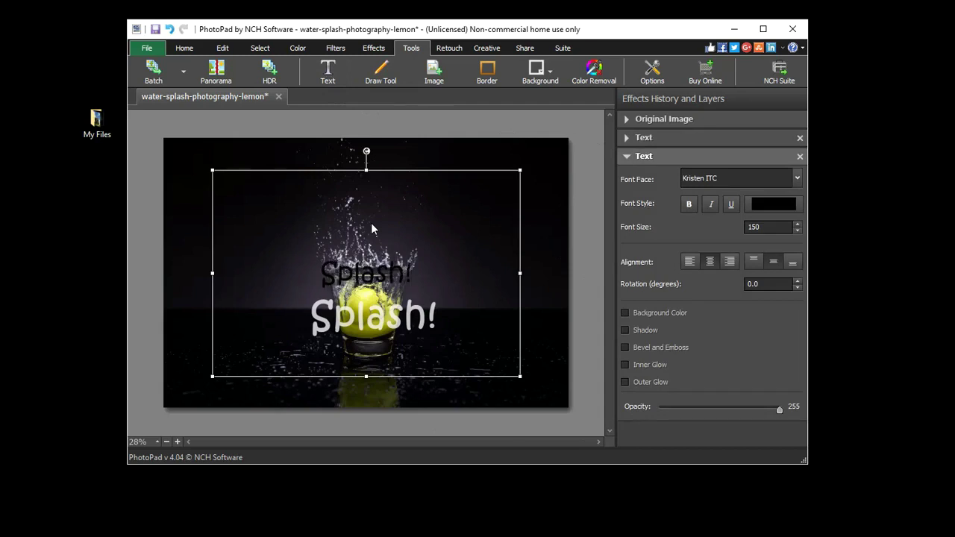
{"action": "left_click", "coordinate": [559, 285]}
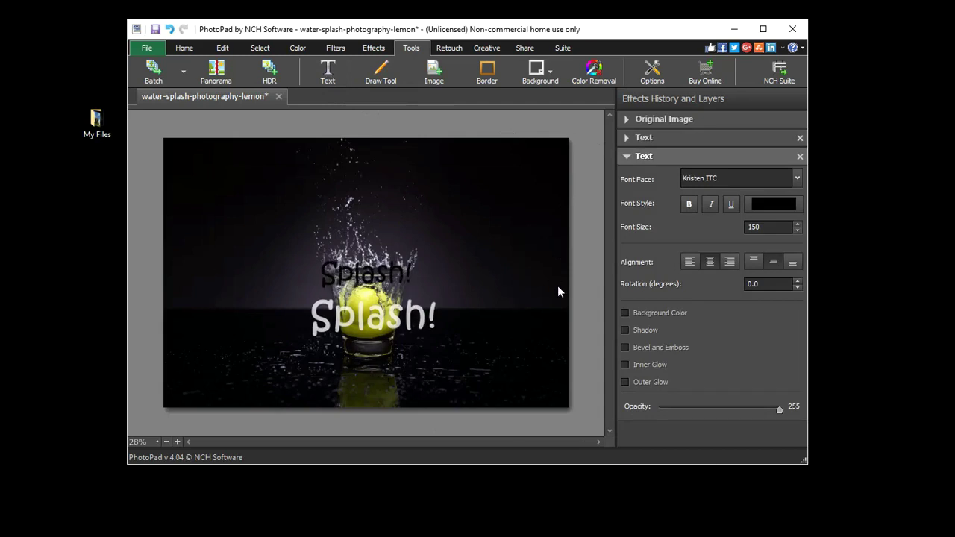